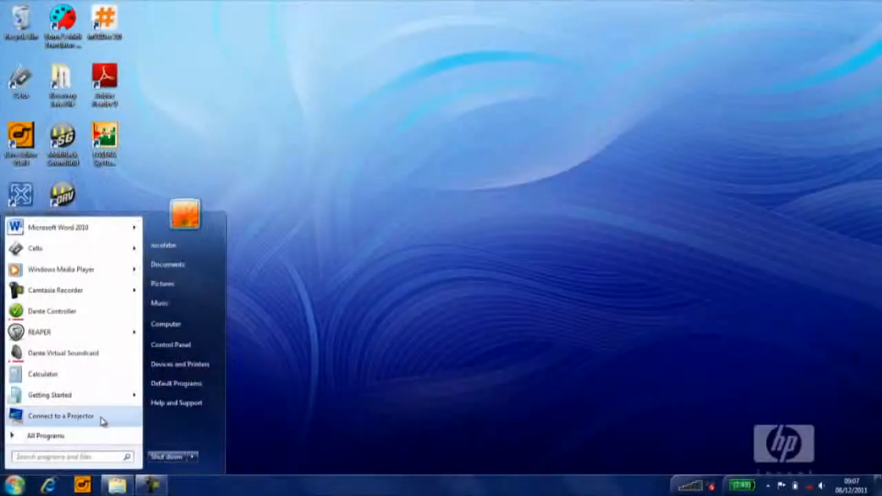
# Open the Internet Protocol Version 4 (TCP/IPv4) properties of the Local Area Connection from the Control Panel's network settings
pyautogui.click(170, 344)
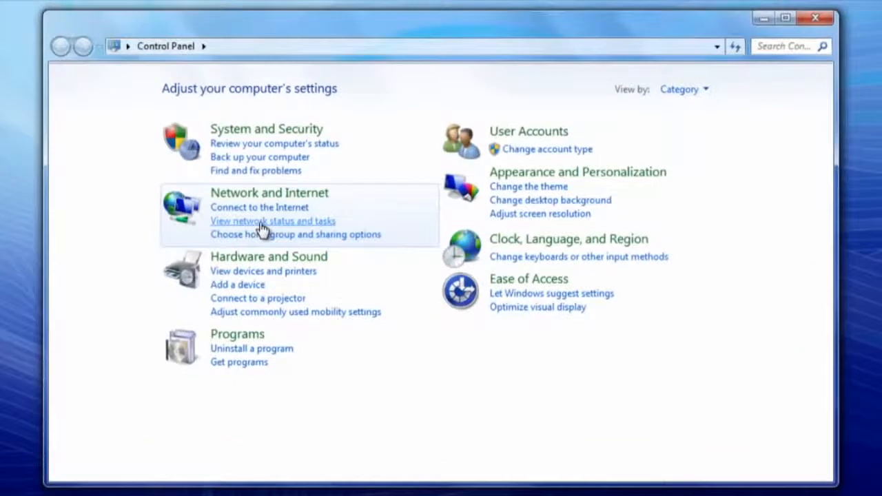
pyautogui.click(261, 223)
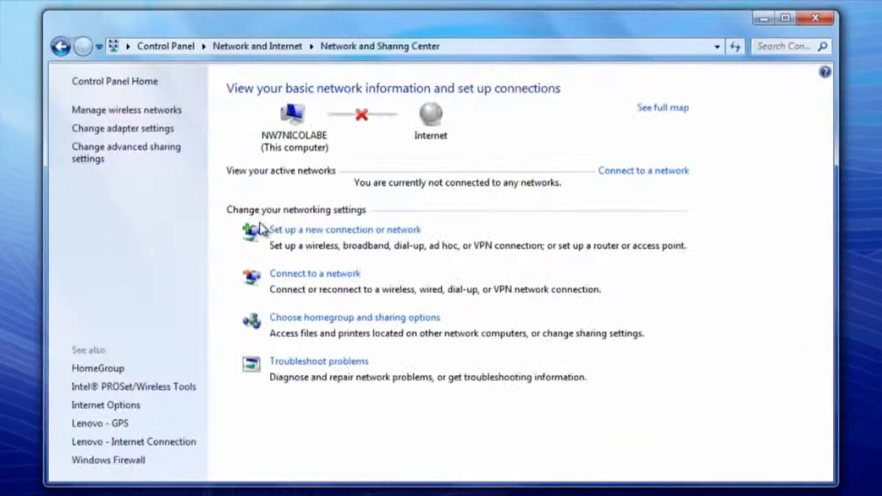
pyautogui.click(147, 131)
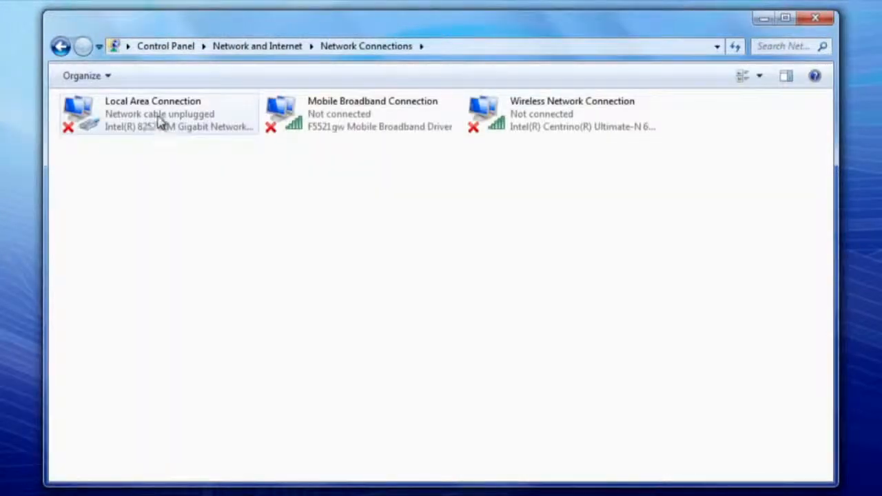
pyautogui.rightClick(158, 120)
pyautogui.click(215, 270)
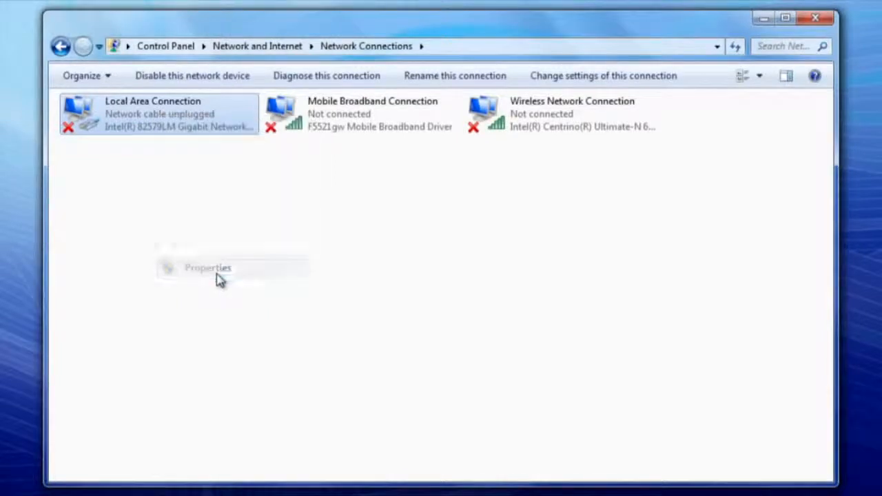
pyautogui.click(219, 283)
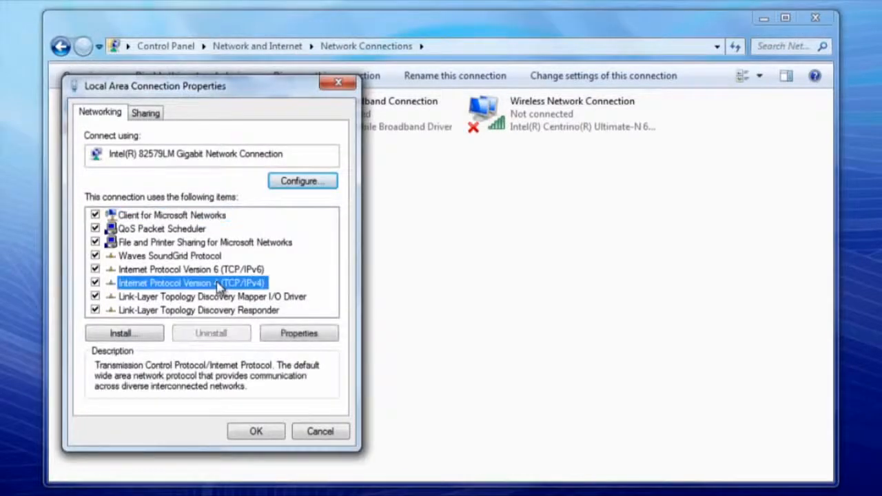
pyautogui.click(272, 333)
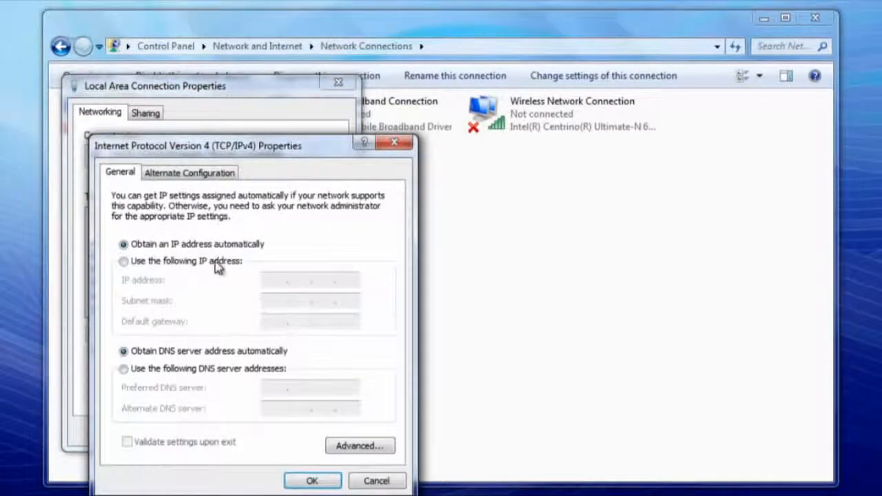
# Assign a static IP address of 192.168.1.100 with subnet mask 255.255.255.0 and default gateway 192.168.1.254
pyautogui.click(215, 266)
pyautogui.click(272, 280)
pyautogui.write('192.168.1.')
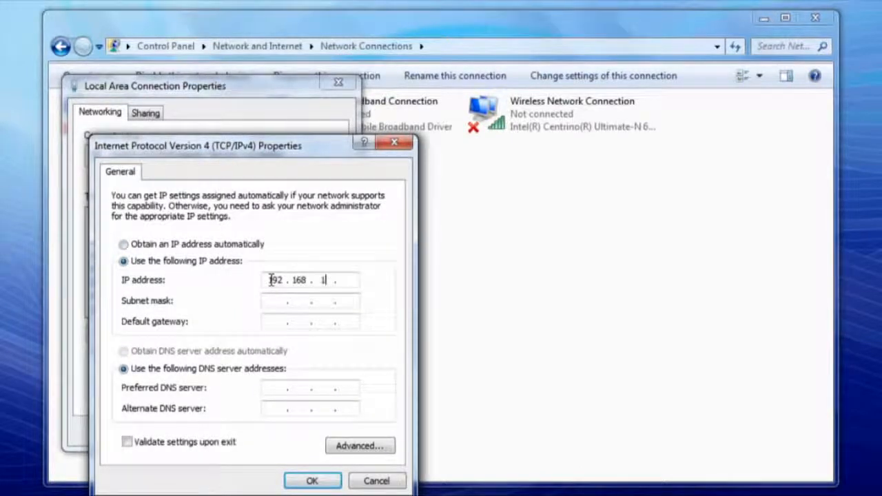
pyautogui.write('100')
pyautogui.press('Tab')
pyautogui.press('Tab')
pyautogui.write('192 . 168 . 1 . ')
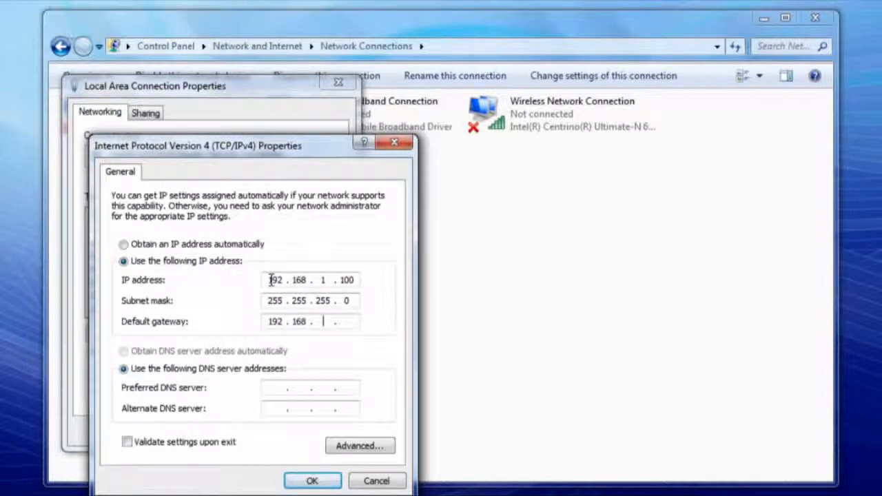
pyautogui.write('254')
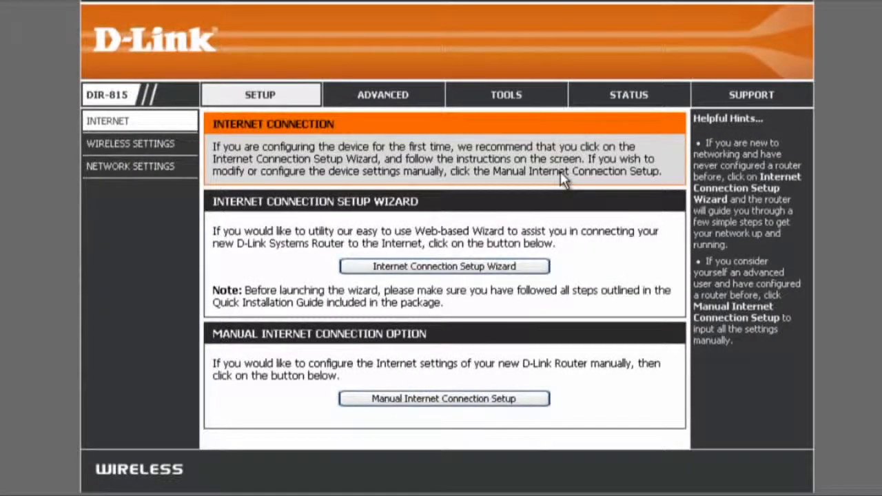
# Set the D-Link router's IP address to 192.168.1.254 in its network settings
pyautogui.click(138, 169)
pyautogui.click(453, 372)
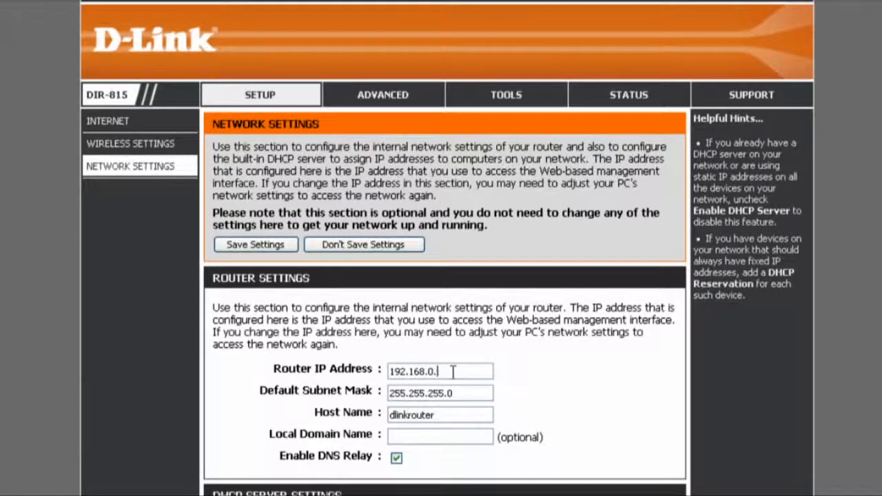
pyautogui.write('1.254')
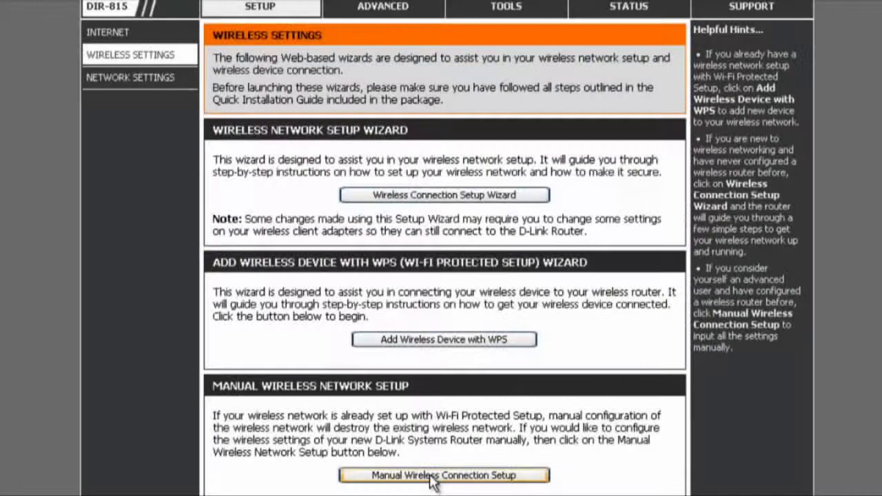
# Open the manual wireless setup and rename the router's 2.4GHz Band wireless network to iLive_2.4GH
pyautogui.click(430, 475)
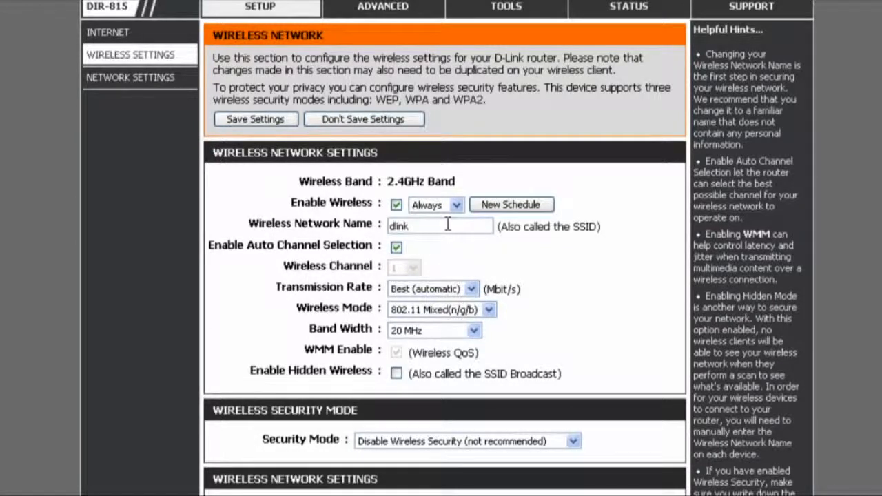
pyautogui.moveTo(448, 225); pyautogui.dragTo(369, 222)
pyautogui.write('iLive_2.5')
pyautogui.press('BackSpace')
pyautogui.press('BackSpace')
pyautogui.write('.4GH')
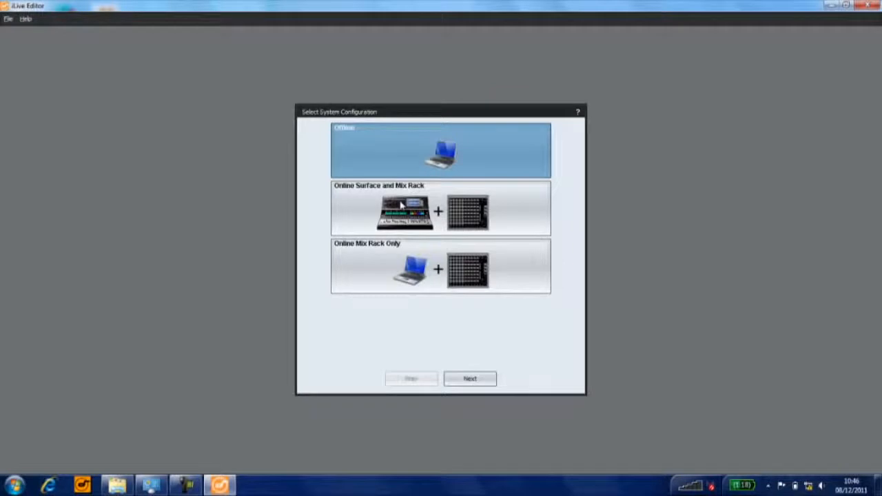
# Connect iLive Editor online to a surface and mix rack, selecting the R72_CS surface
pyautogui.doubleClick(402, 205)
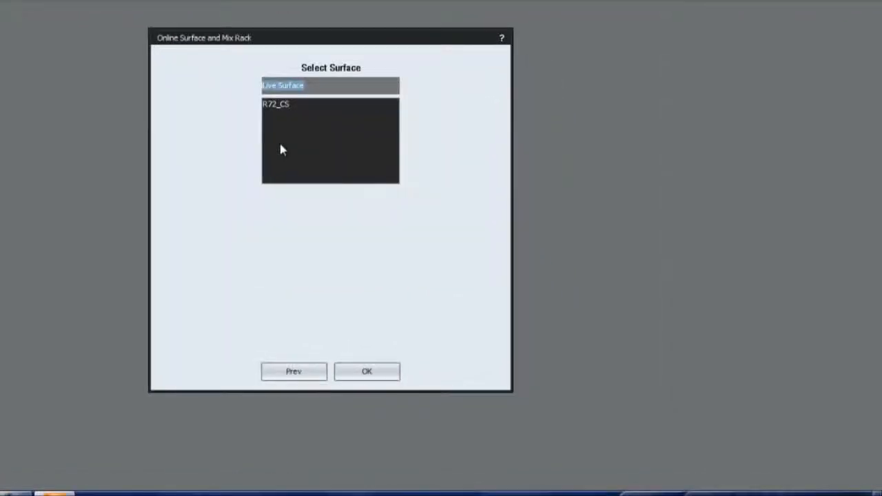
pyautogui.click(291, 105)
pyautogui.click(369, 371)
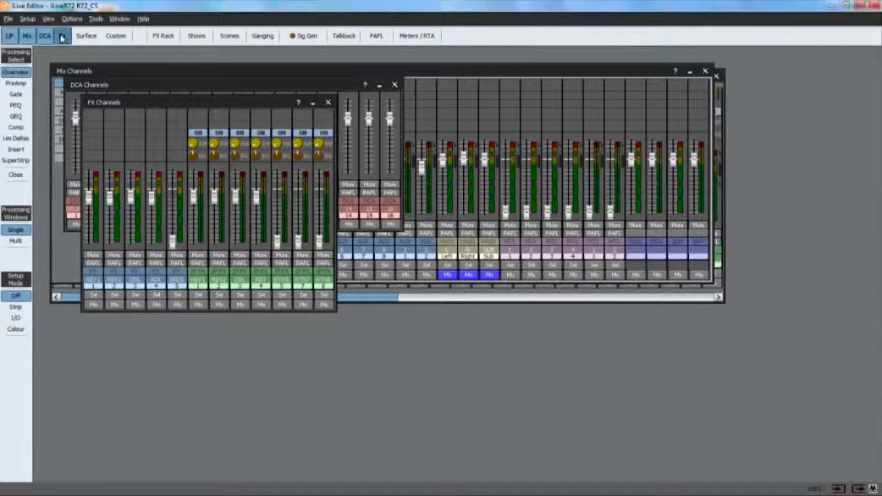
# Hide the FX, DCA and Mix channel windows so only the input channels stay open
pyautogui.click(60, 36)
pyautogui.click(47, 37)
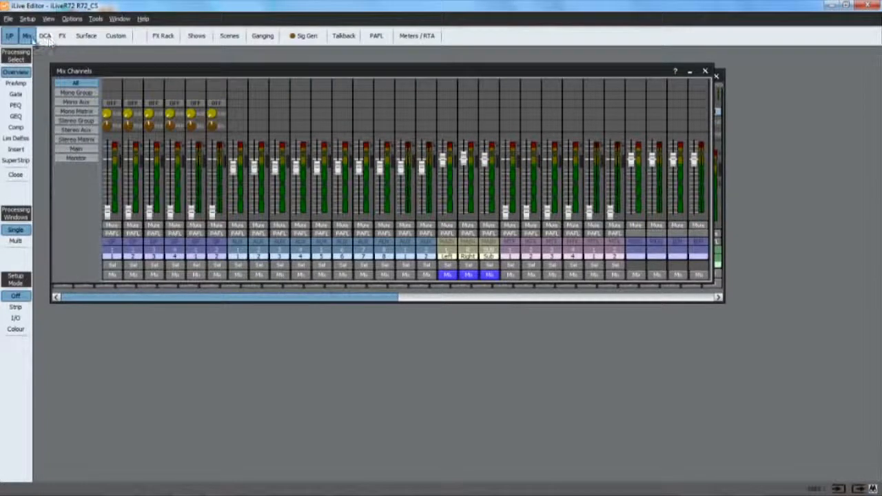
pyautogui.click(31, 40)
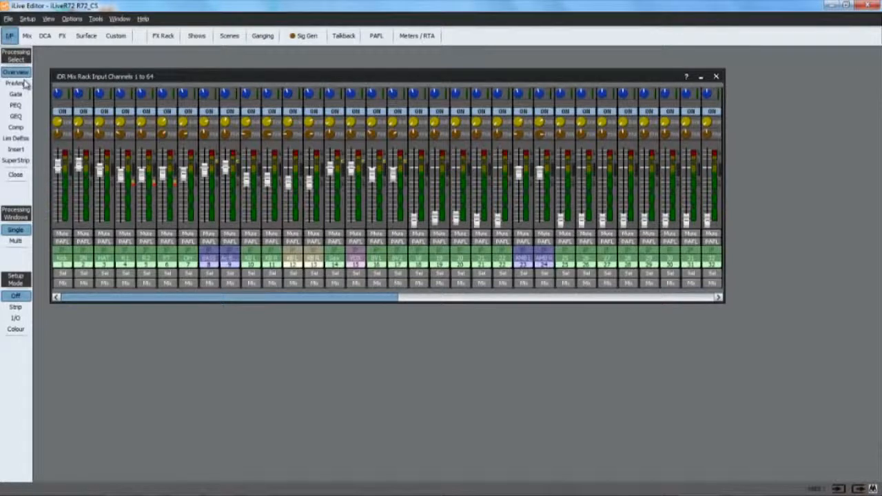
# Examine the Kick channel's processing overview, PreAmp and Gate pages, and close its processing window
pyautogui.click(64, 274)
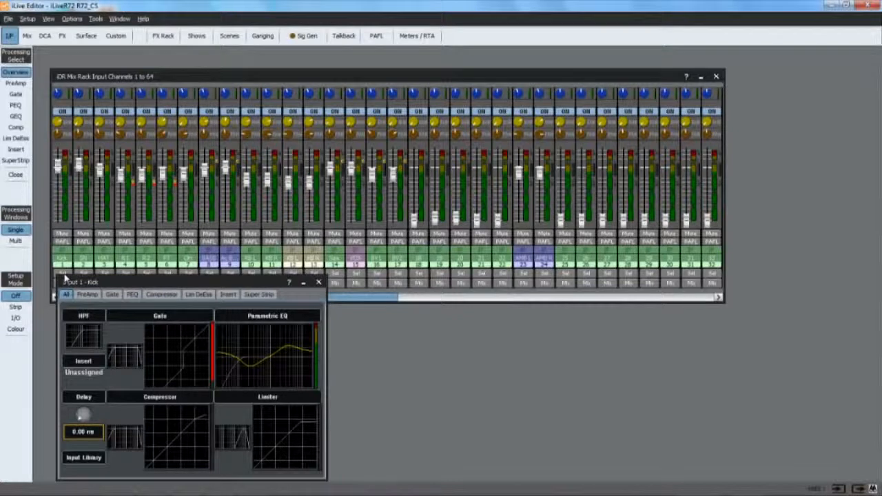
pyautogui.click(16, 84)
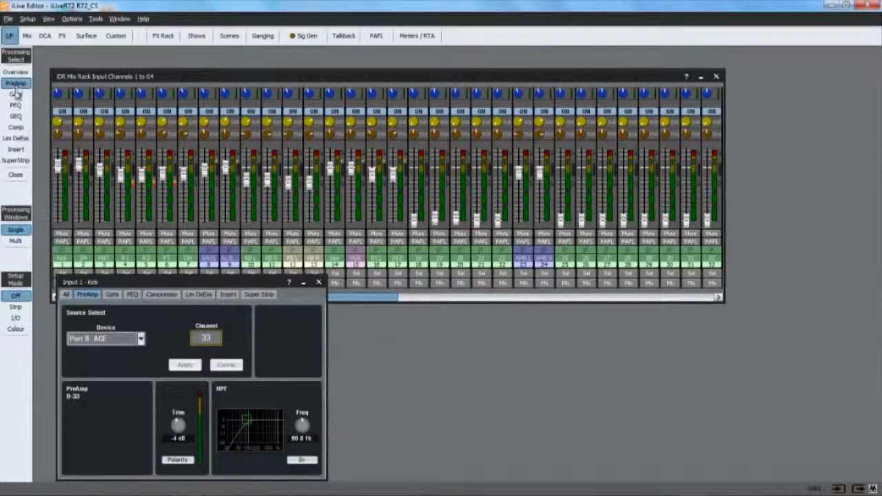
pyautogui.click(15, 95)
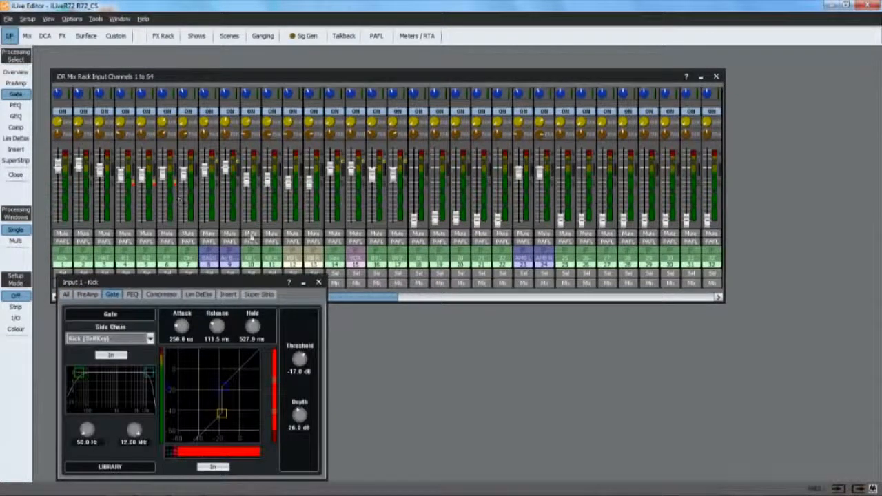
pyautogui.click(319, 284)
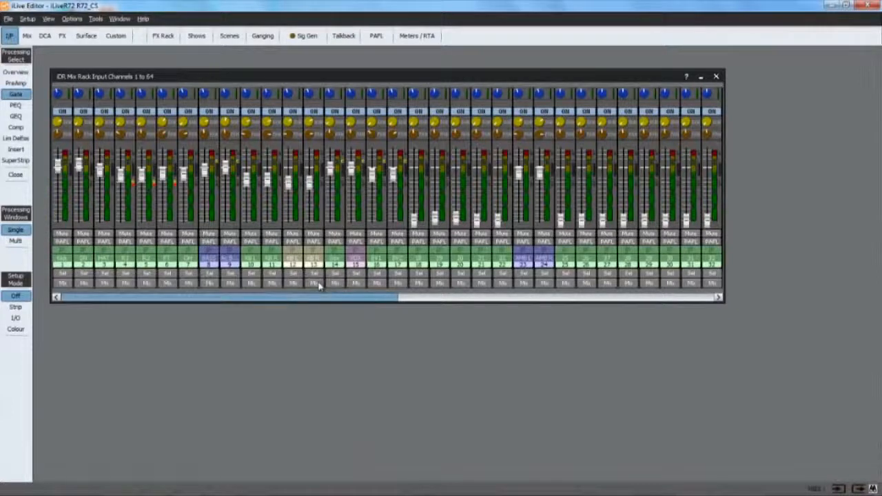
# Enter Strip setup mode and add the HAT input channel strip to a custom window
pyautogui.click(21, 307)
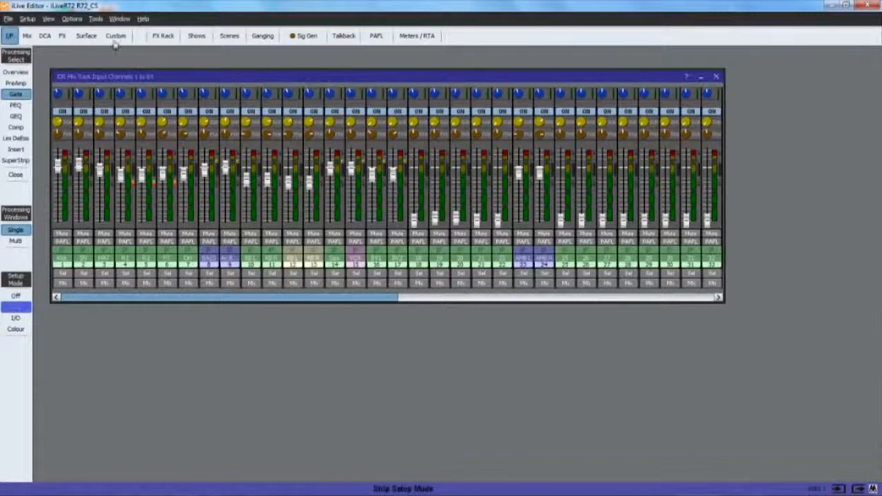
pyautogui.click(116, 38)
pyautogui.click(103, 166)
pyautogui.moveTo(102, 163); pyautogui.dragTo(210, 341)
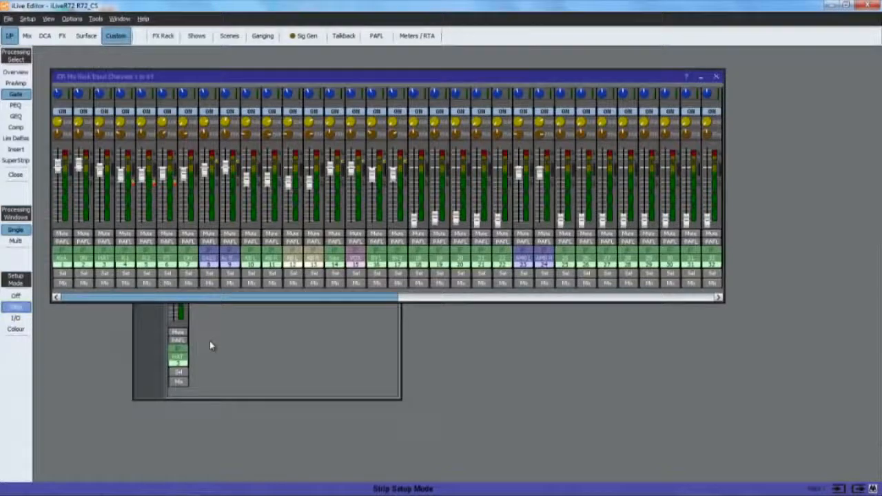
# In I/O setup mode, patch Mono Group 1 to the first output socket of the iDR Mix Rack, apply it and close the patching window
pyautogui.click(14, 319)
pyautogui.click(252, 138)
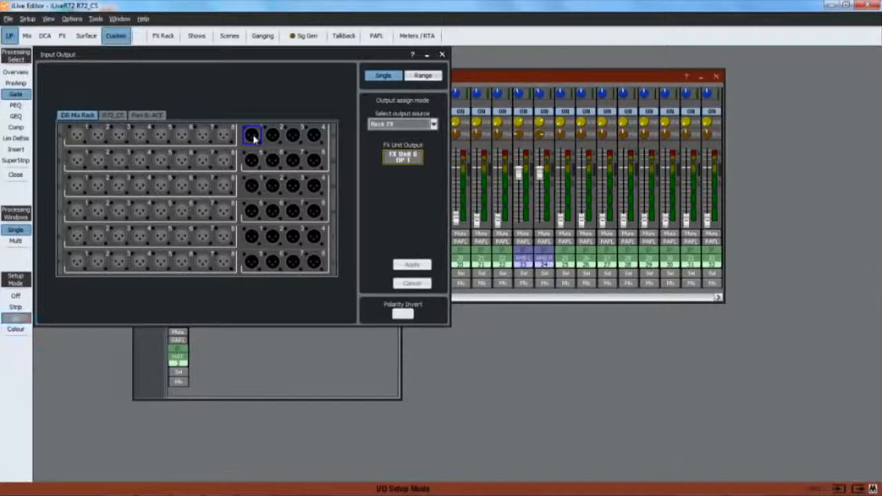
pyautogui.click(31, 38)
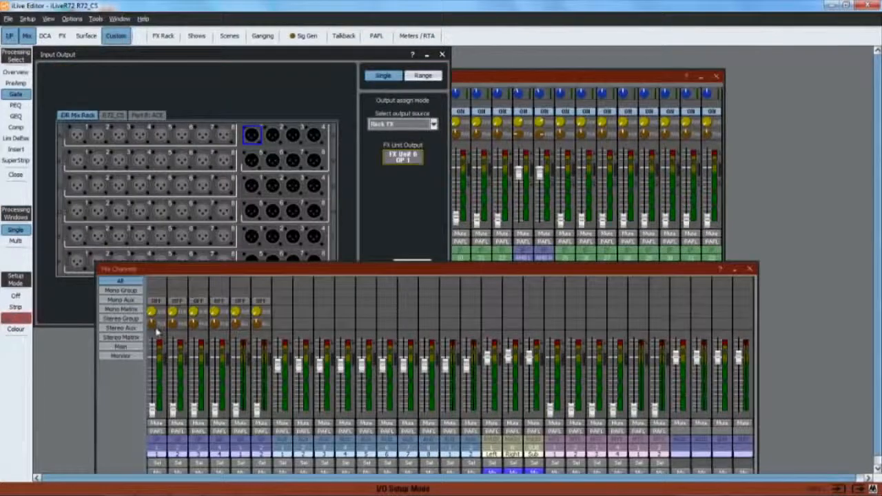
pyautogui.click(157, 338)
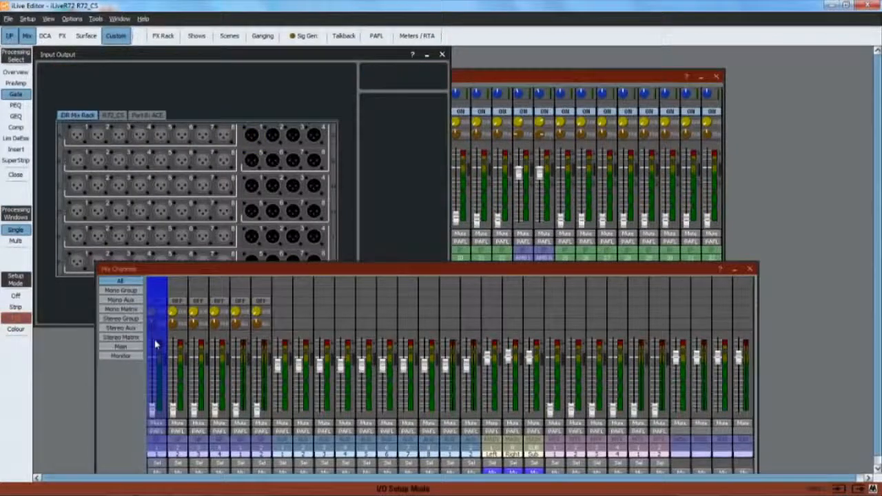
pyautogui.click(252, 135)
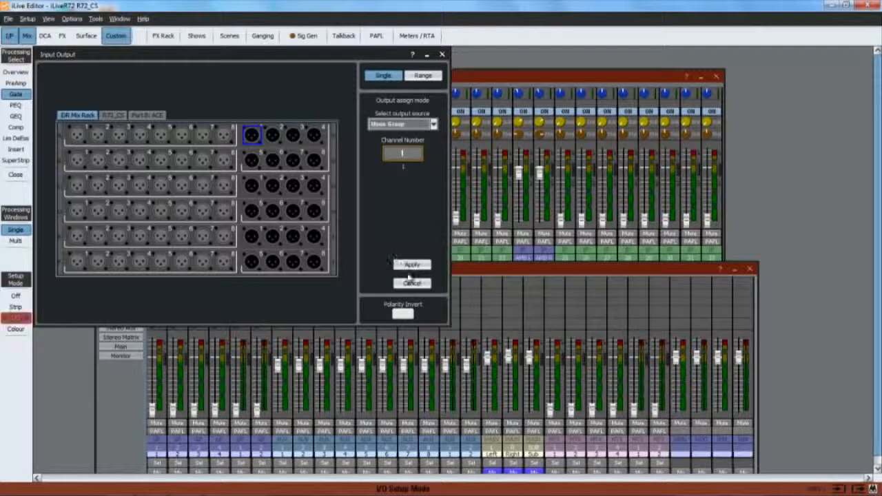
pyautogui.click(412, 267)
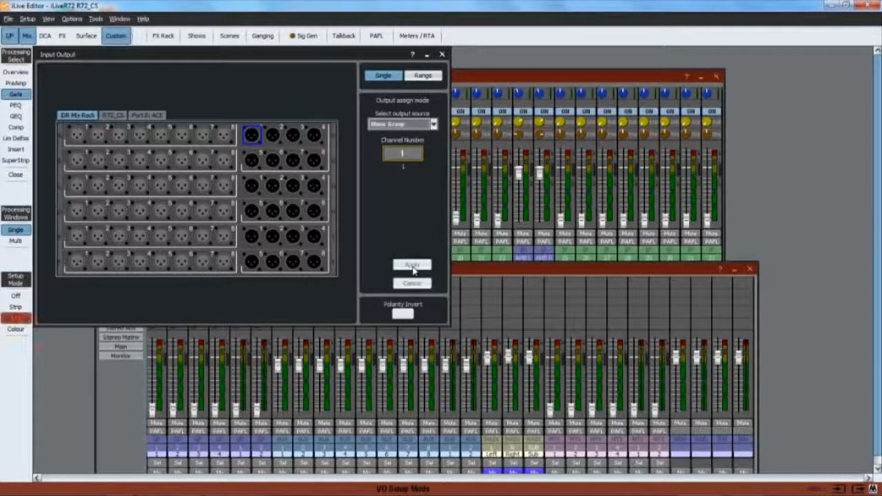
pyautogui.click(442, 54)
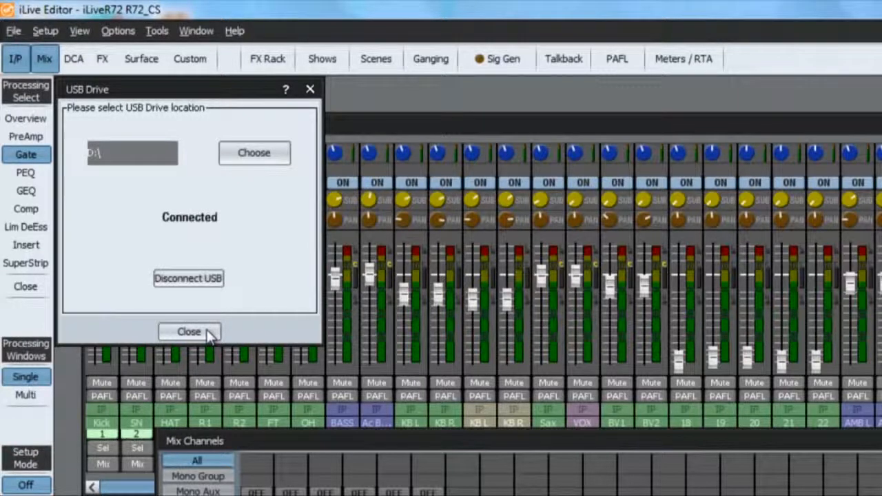
# Close the USB drive settings and turn on Scene Auto Advance On Recall
pyautogui.click(206, 329)
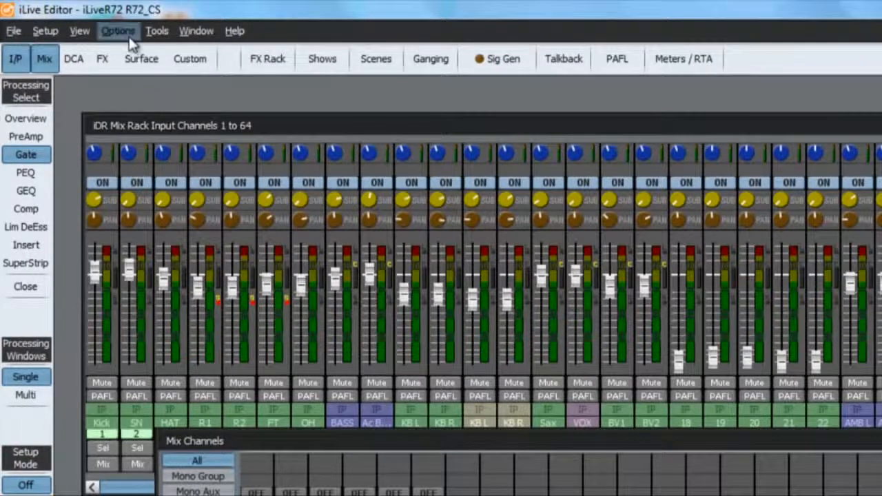
pyautogui.click(119, 31)
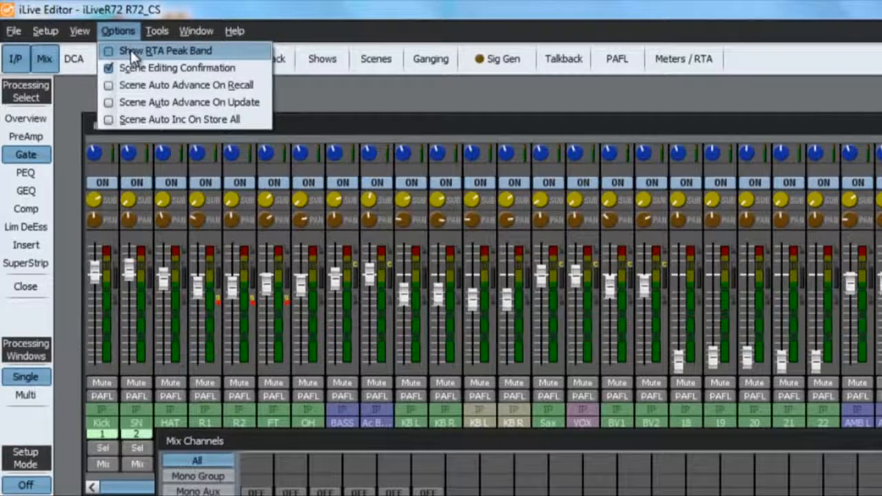
pyautogui.click(129, 85)
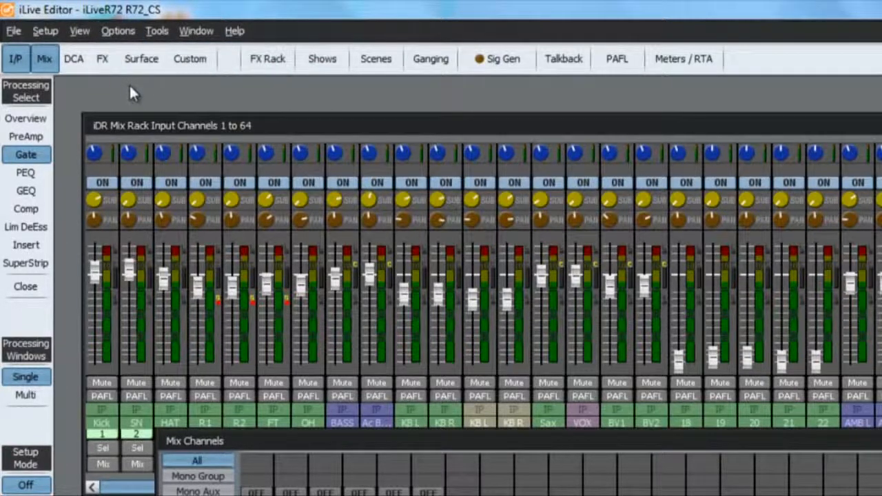
# Open the PAFL settings, view the show lists on the PC and USB drive, and close the Shows window
pyautogui.click(157, 32)
pyautogui.click(187, 158)
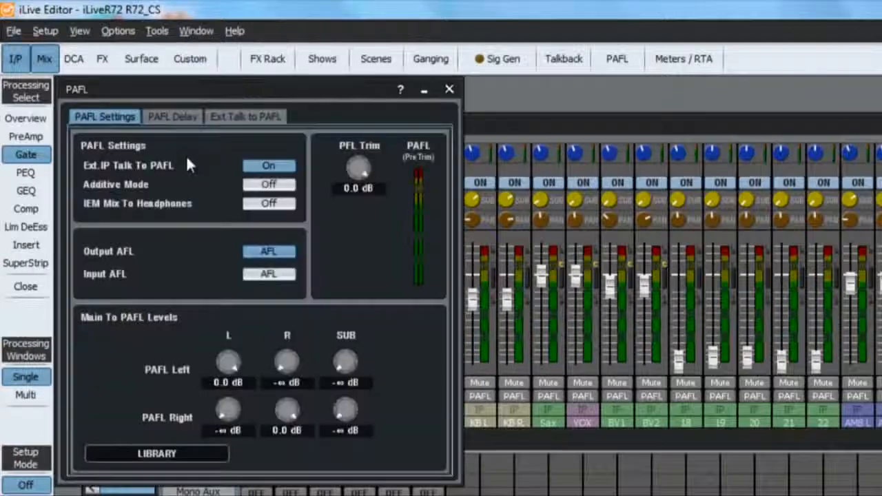
pyautogui.click(157, 31)
pyautogui.click(165, 52)
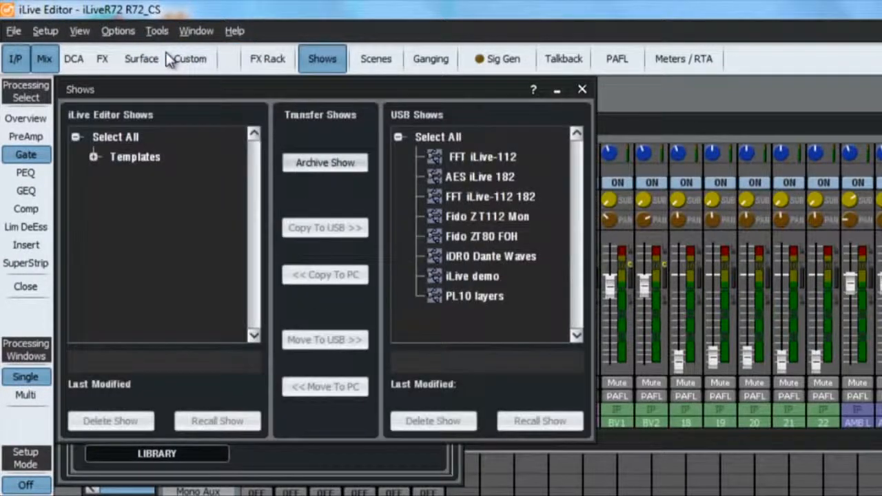
pyautogui.click(582, 90)
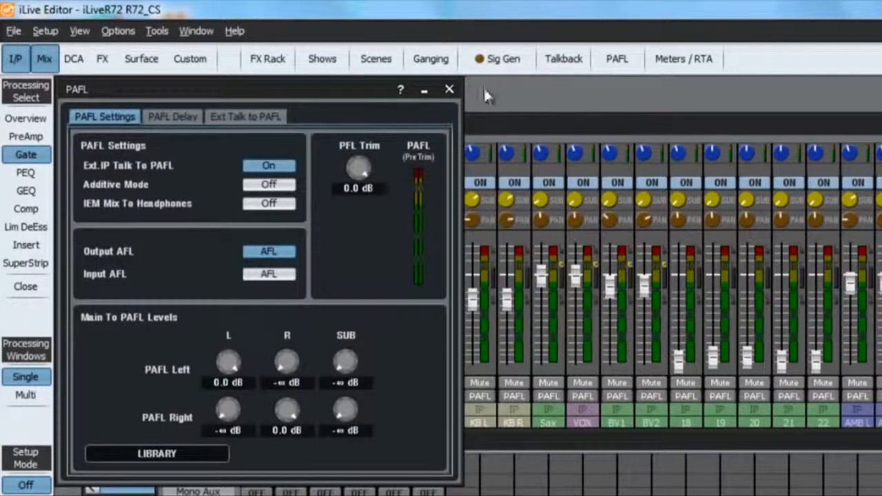
# Close the PAFL window and open the mixer configuration to view the bus setup
pyautogui.click(449, 90)
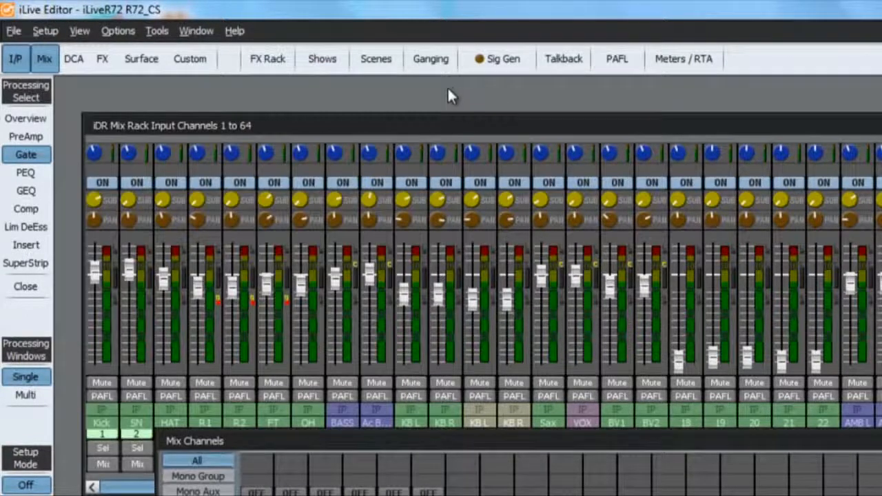
pyautogui.click(48, 29)
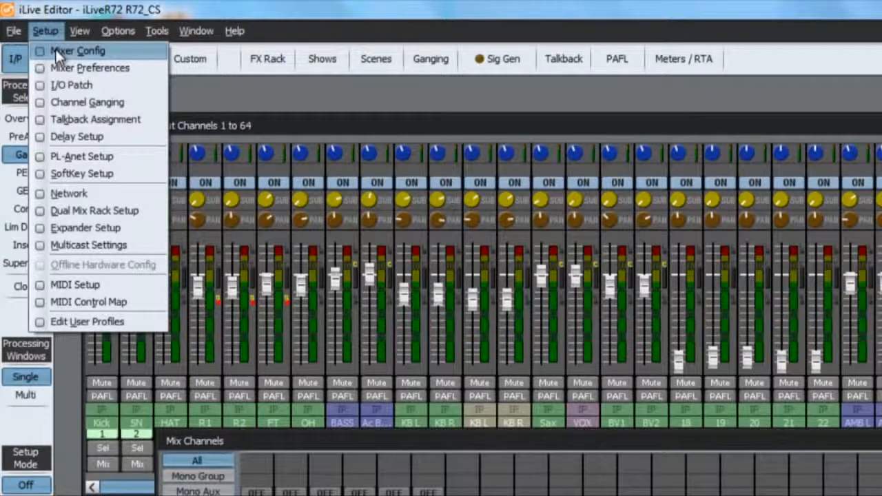
pyautogui.click(55, 49)
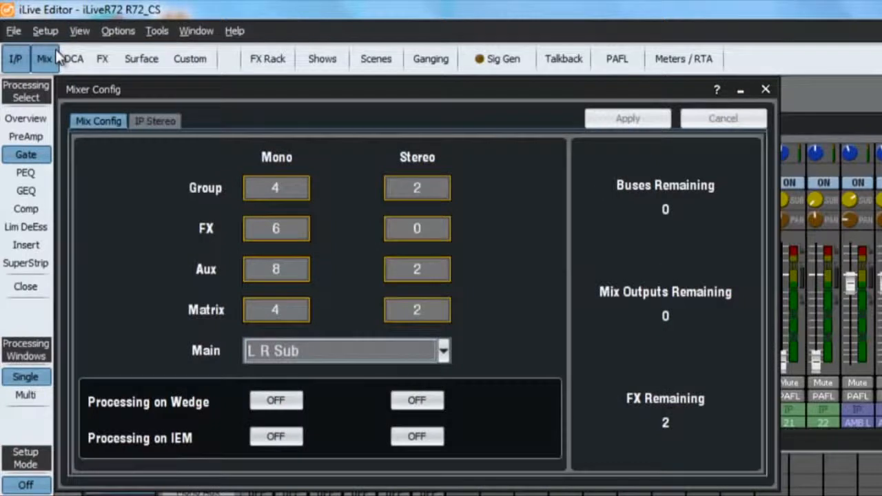
# View the AudioSync and Port A/B pages of the mixer preferences, and close both the preferences and mixer configuration windows
pyautogui.click(47, 34)
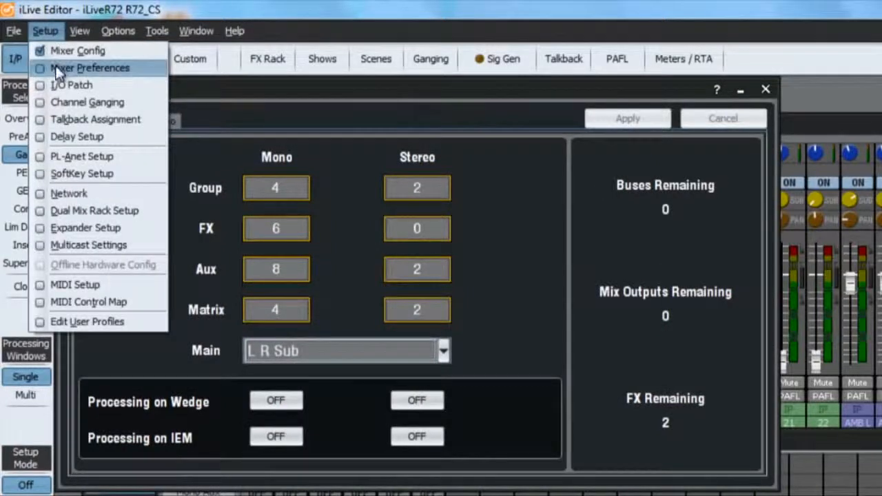
pyautogui.click(55, 65)
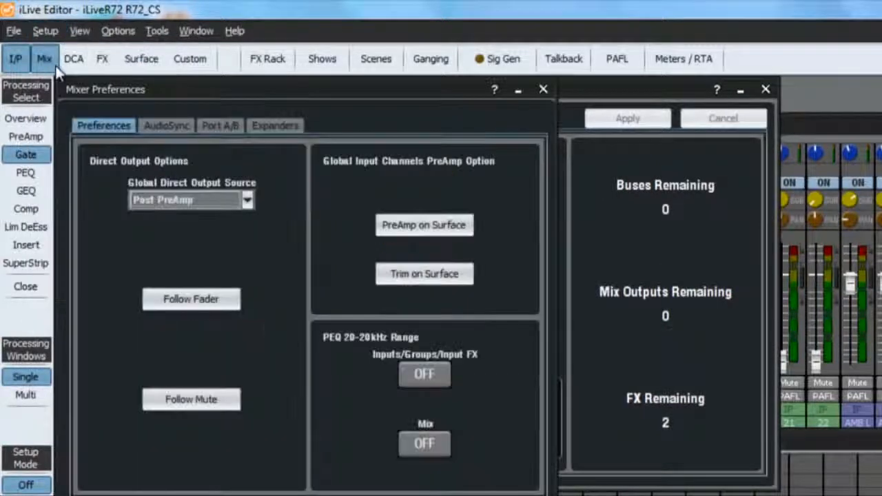
pyautogui.click(163, 123)
pyautogui.click(212, 127)
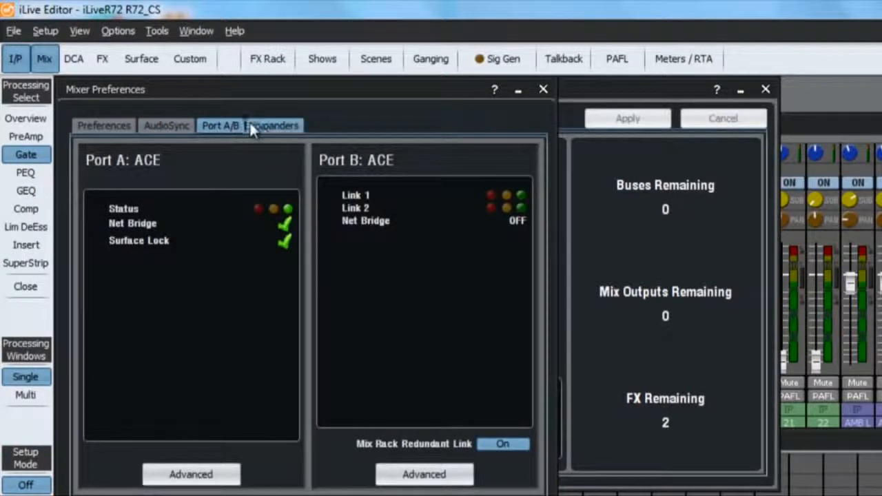
pyautogui.click(542, 90)
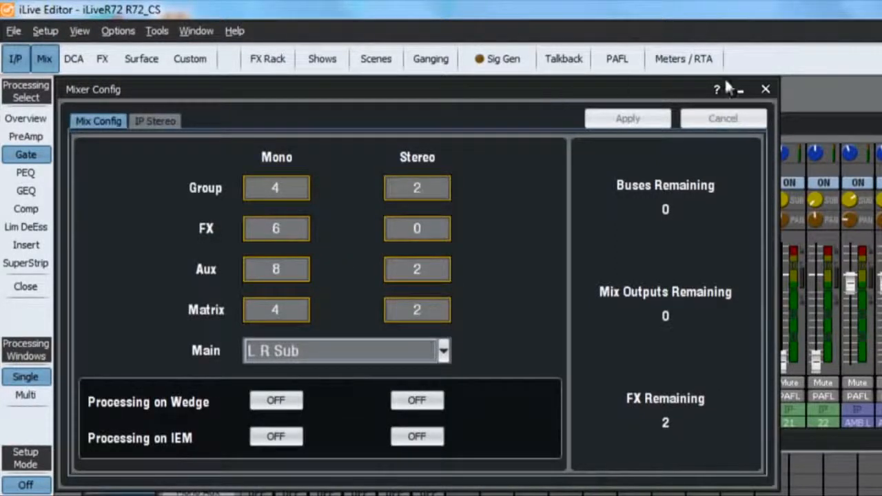
pyautogui.click(766, 90)
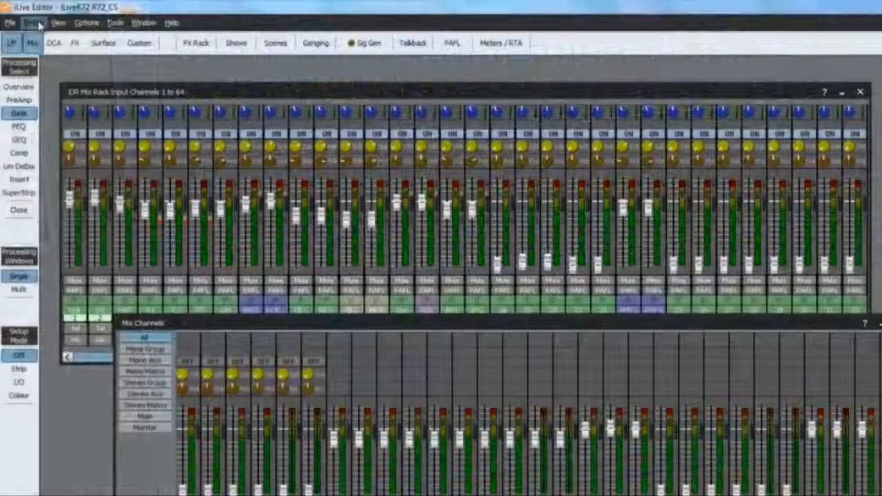
# In the MIDI setup, turn on the XONE:K2 input and output, and close the window
pyautogui.click(38, 24)
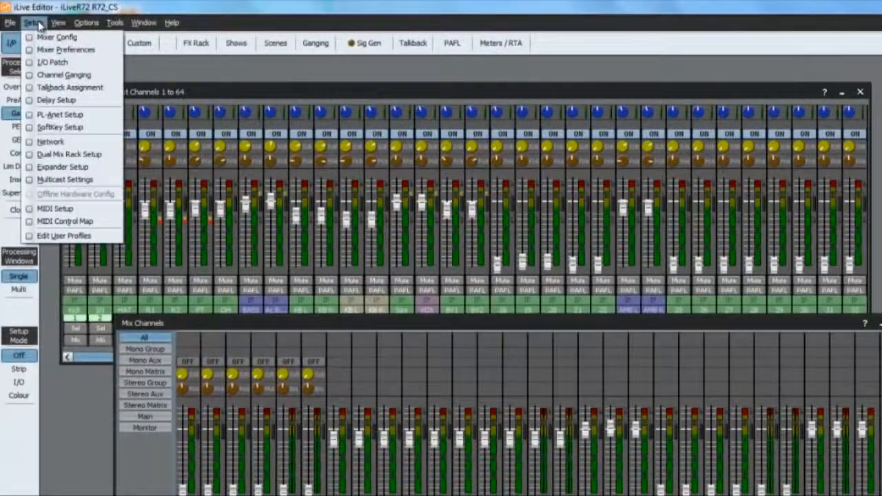
pyautogui.click(60, 208)
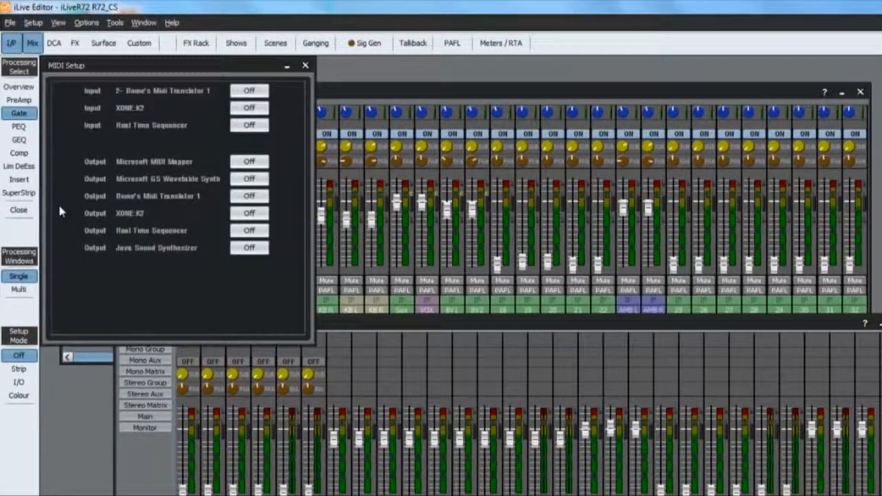
pyautogui.click(250, 108)
pyautogui.click(242, 214)
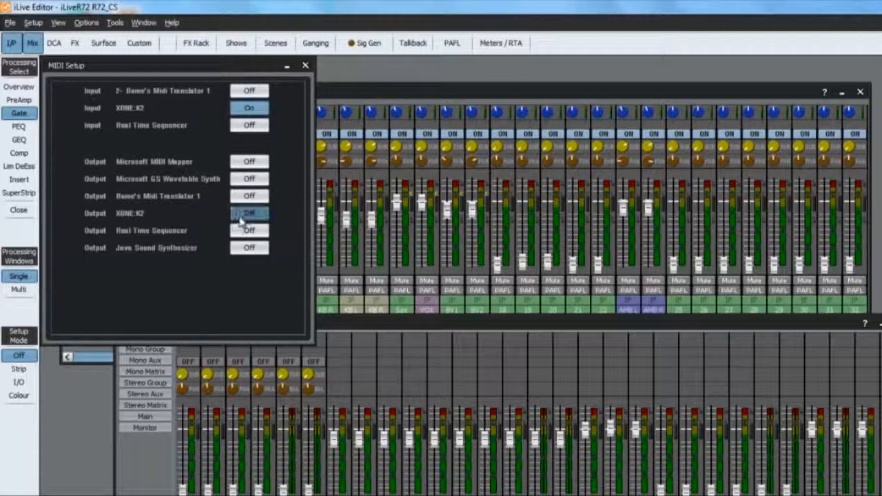
pyautogui.click(306, 66)
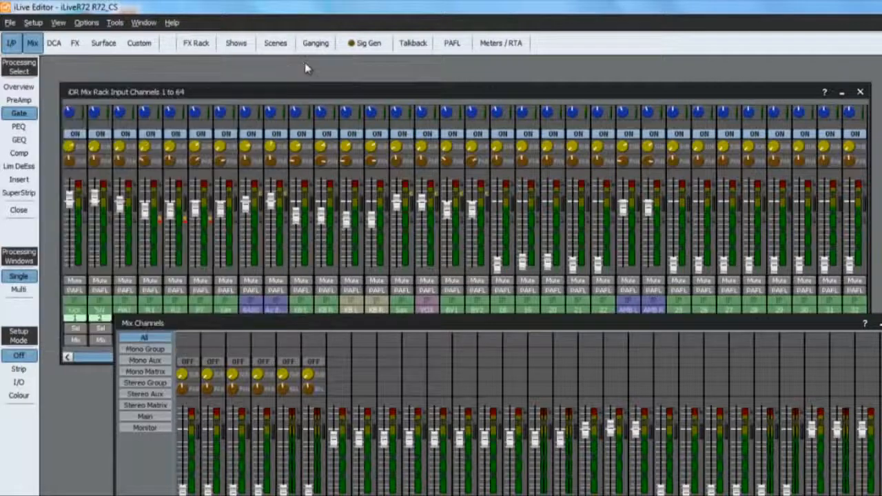
# Assign a MIDI control to the Kick channel fader with MIDI Learn and open the MIDI control map
pyautogui.rightClick(72, 200)
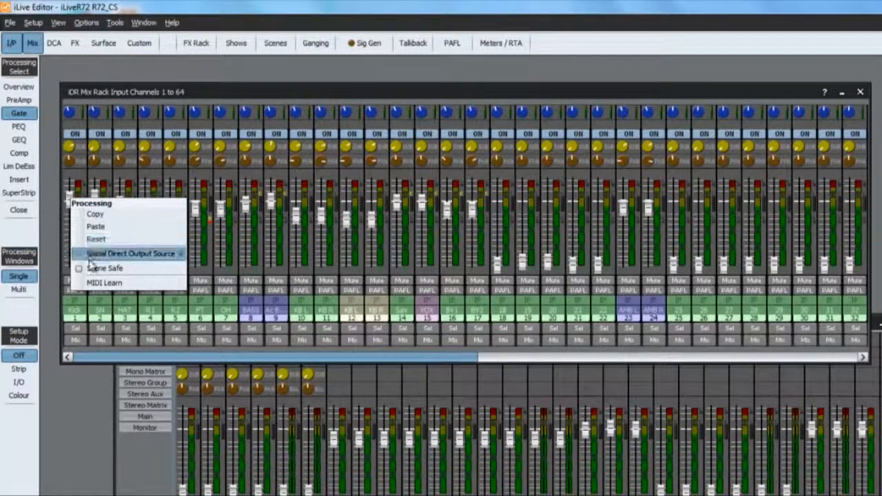
pyautogui.click(90, 281)
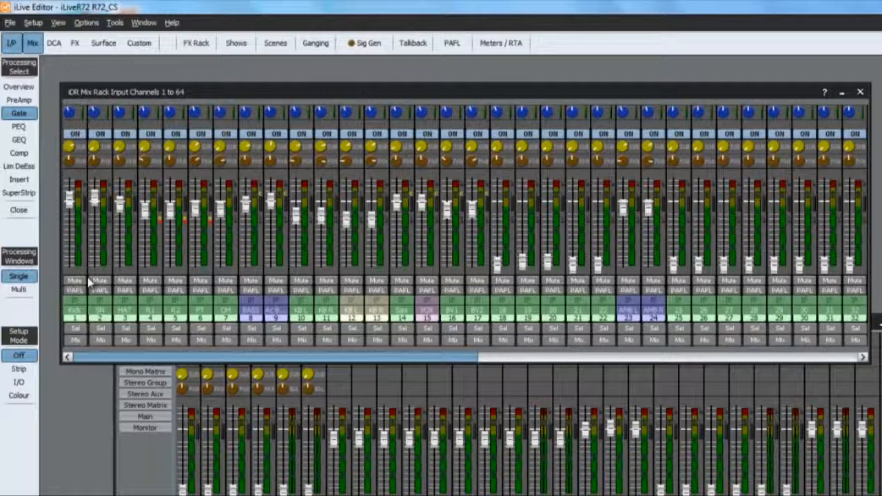
pyautogui.click(32, 22)
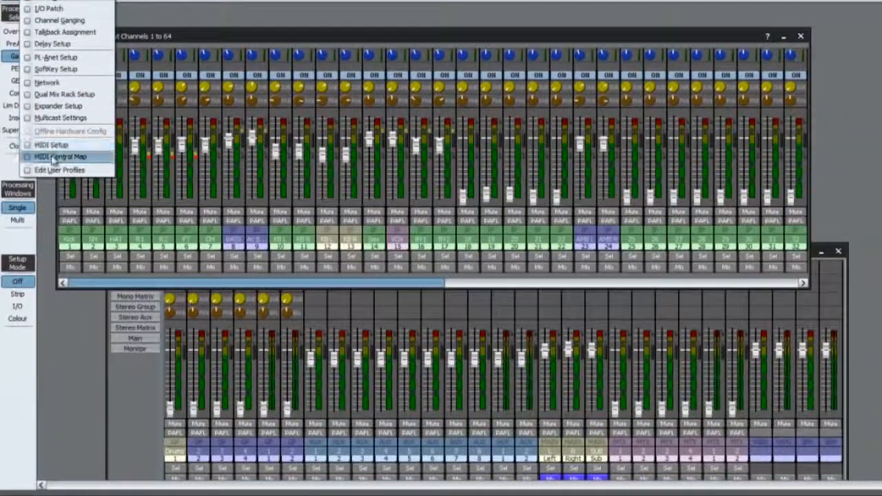
pyautogui.click(51, 156)
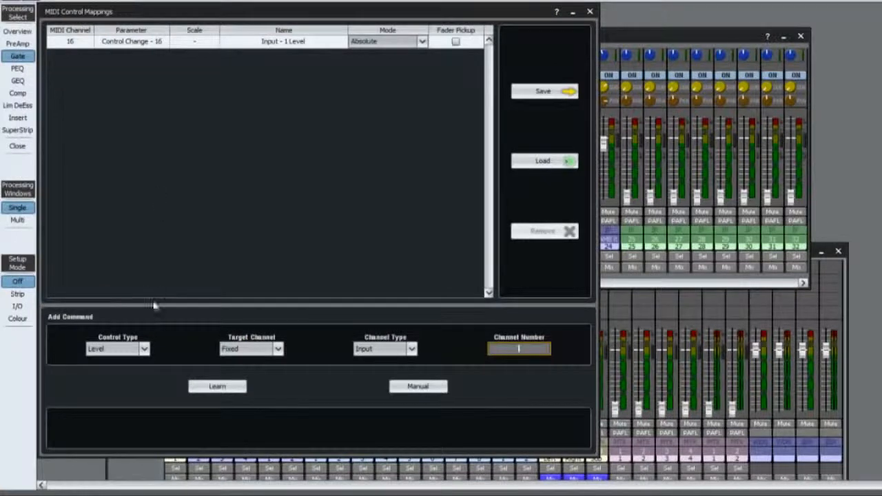
# Add a learned MIDI mapping with the Mute control type for fixed input channel 1
pyautogui.click(146, 351)
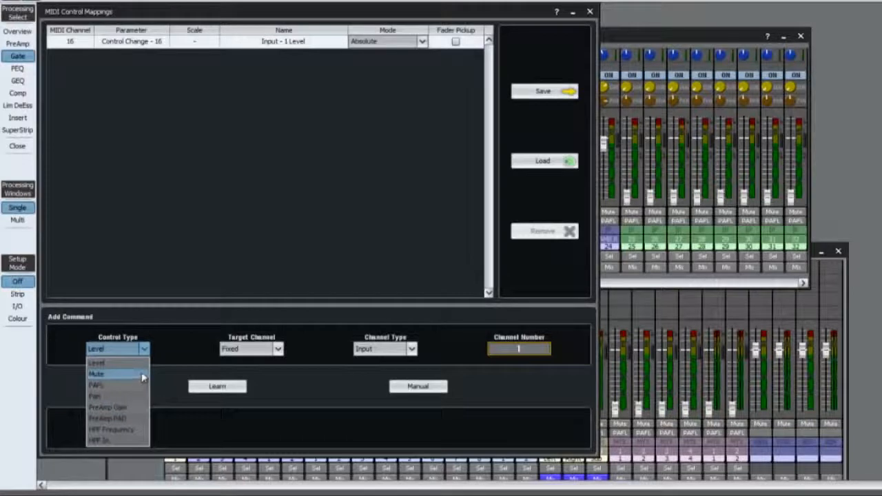
pyautogui.click(141, 374)
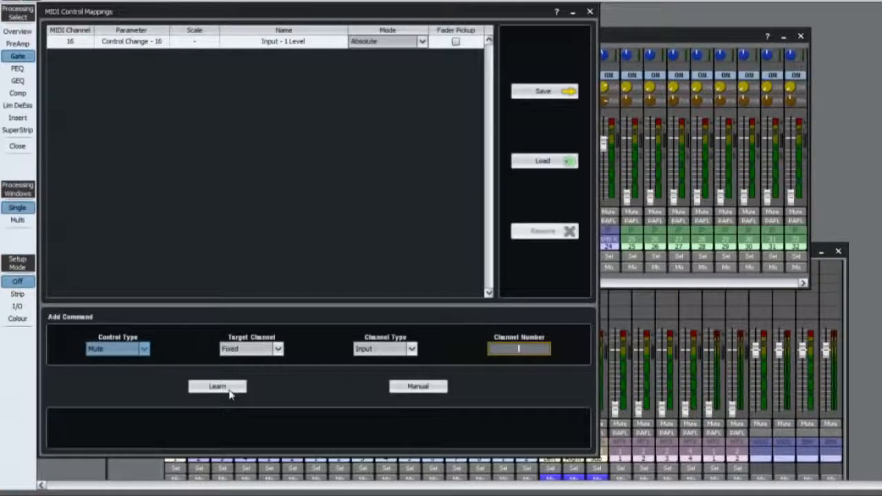
pyautogui.click(230, 390)
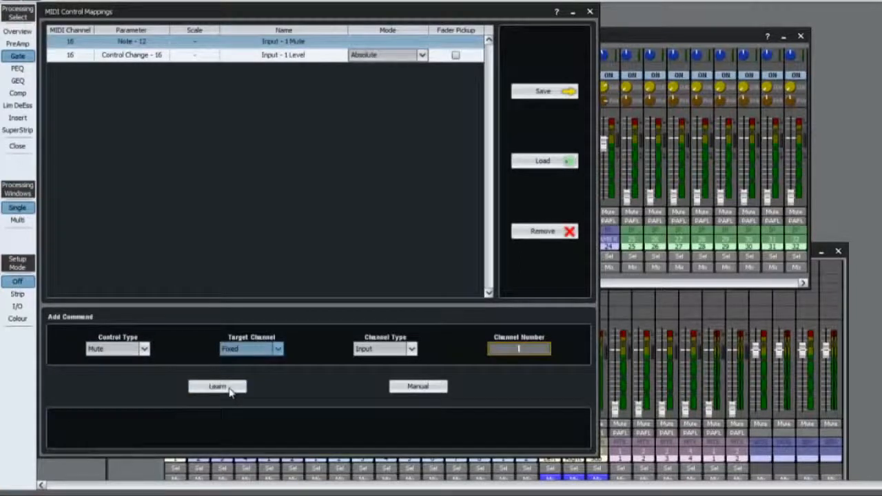
# View the target channel options and the save dialog for the MIDI mappings, cancelling without saving
pyautogui.click(278, 349)
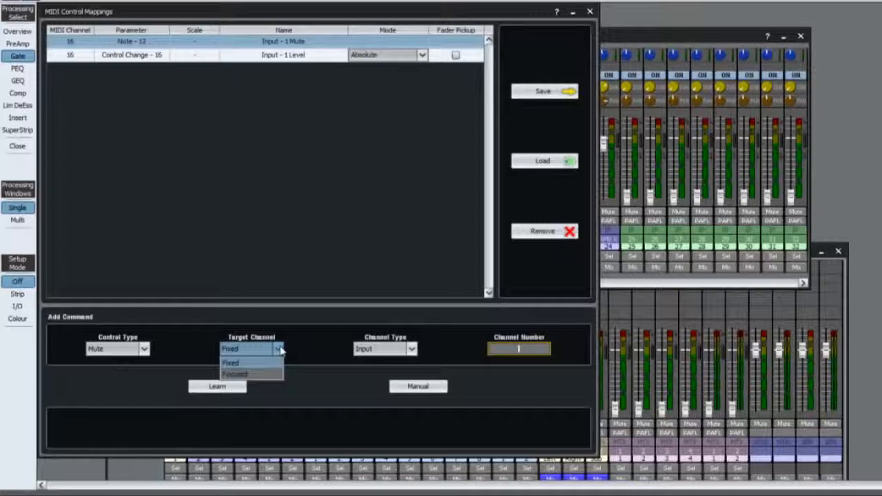
pyautogui.click(279, 350)
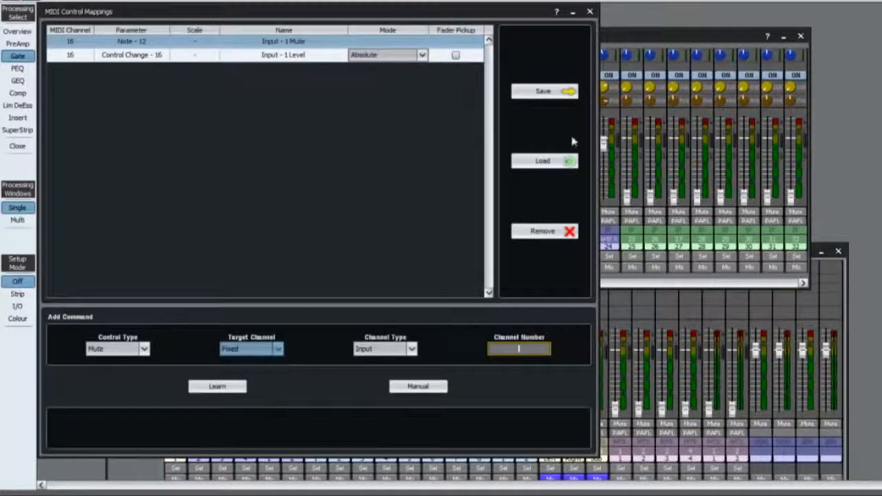
pyautogui.click(566, 97)
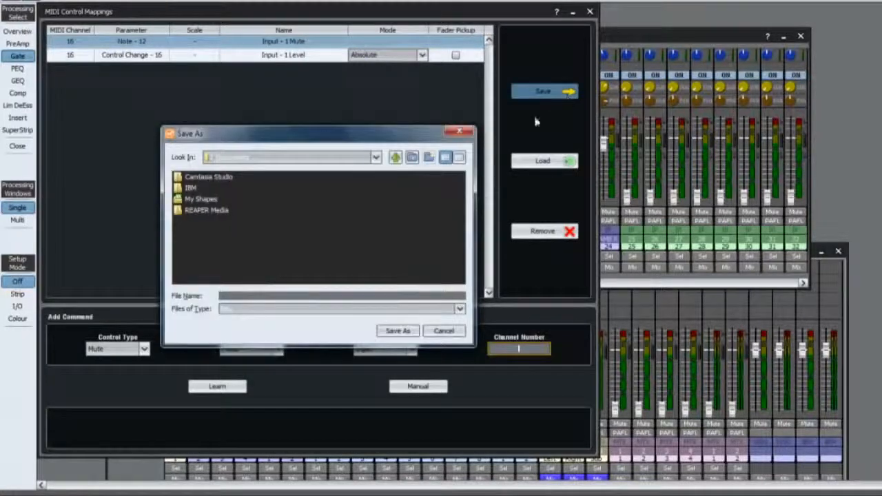
pyautogui.press('Escape')
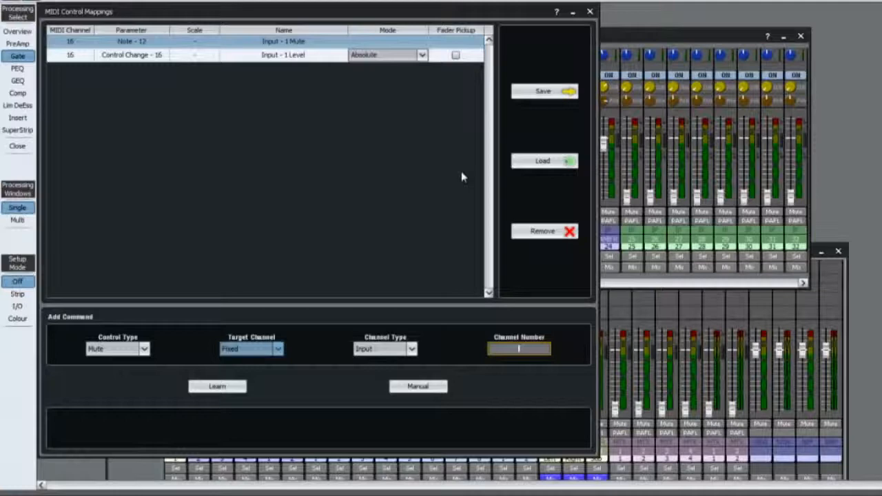